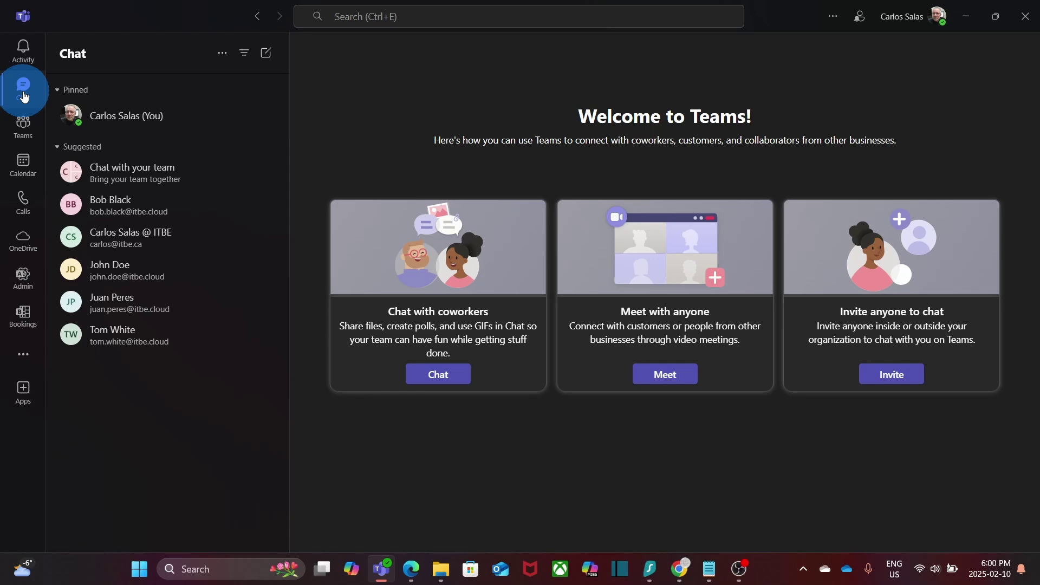
Step: Start a new chat, search externally for the guest's email address, and choose to invite that address to Teams
click(265, 60)
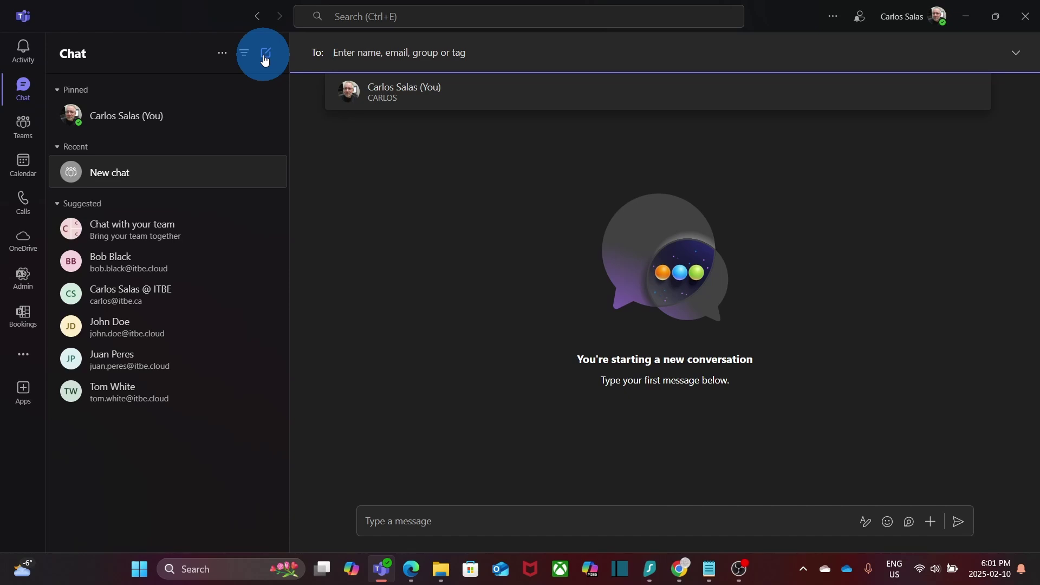
click(447, 53)
key(ctrl+v)
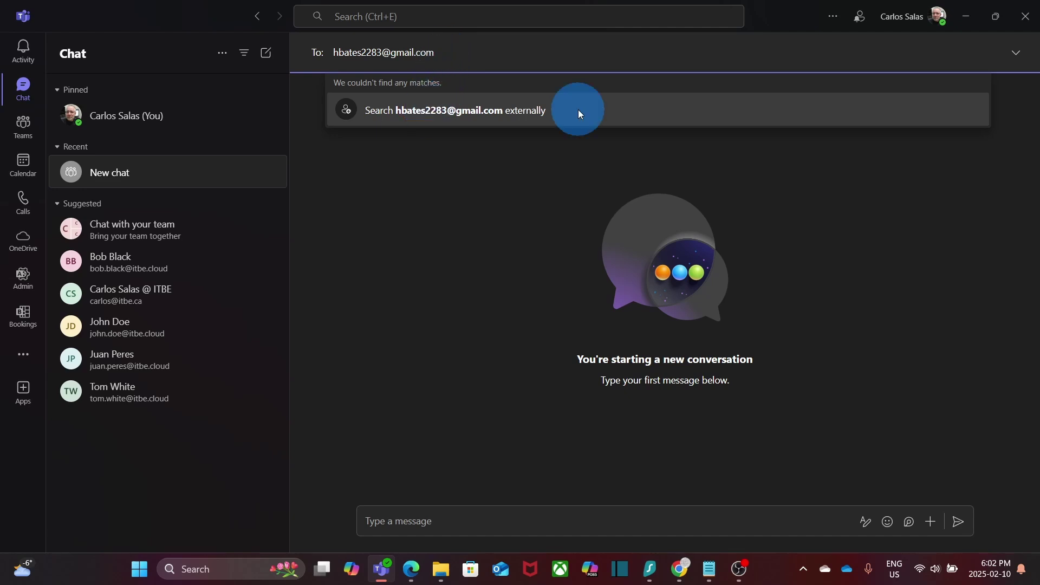
click(481, 114)
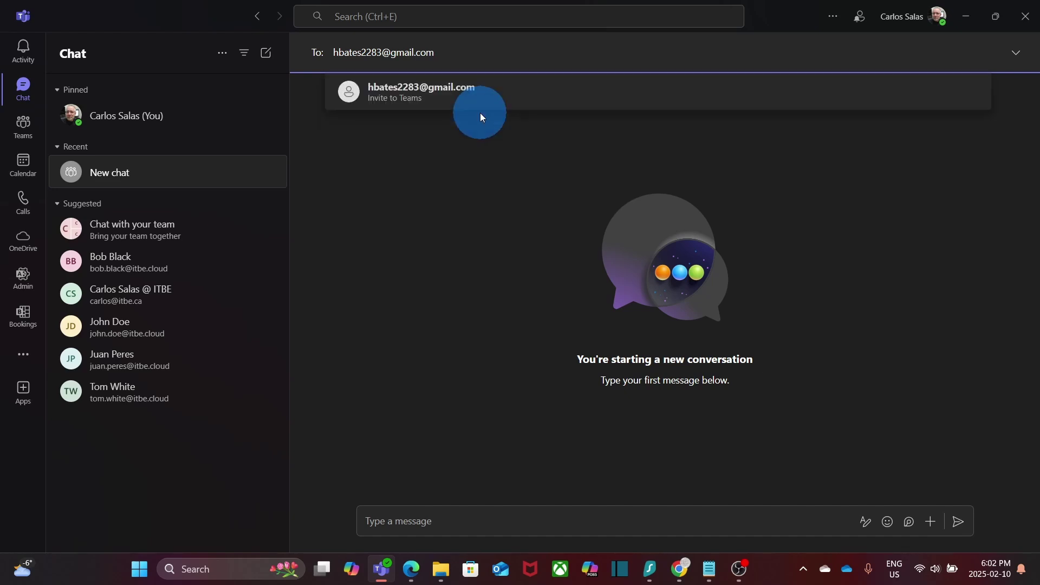
click(447, 93)
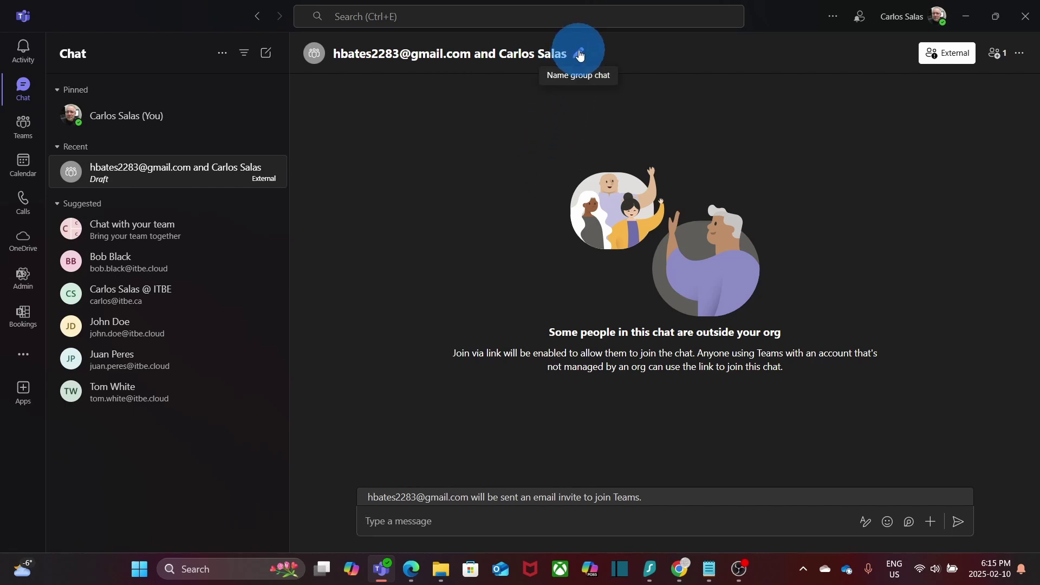
Step: Name the new group chat "Chat with Mr" followed by the invited guest's surname
click(579, 54)
text(Chat with Mr Bates)
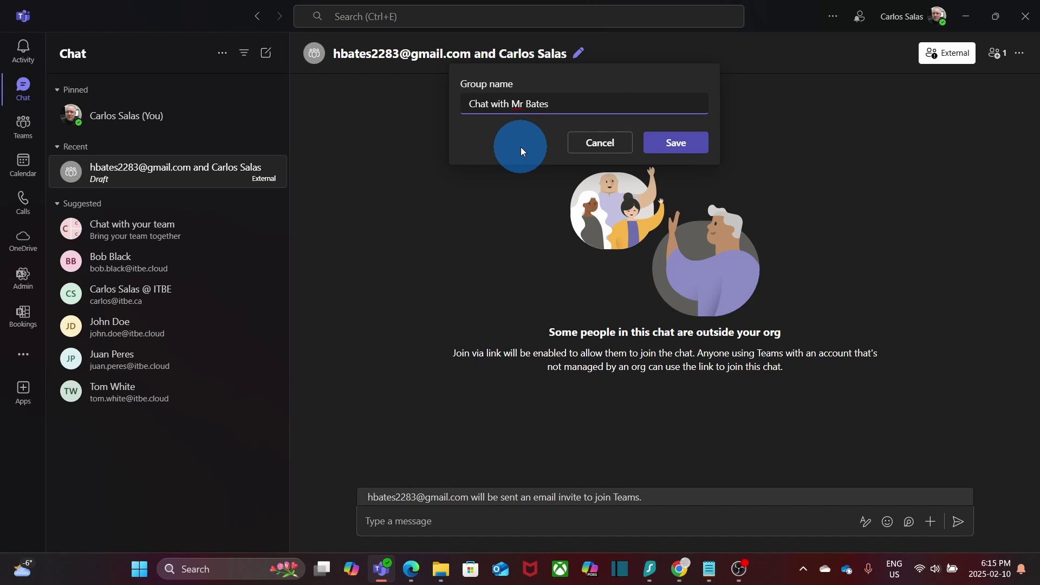
click(688, 151)
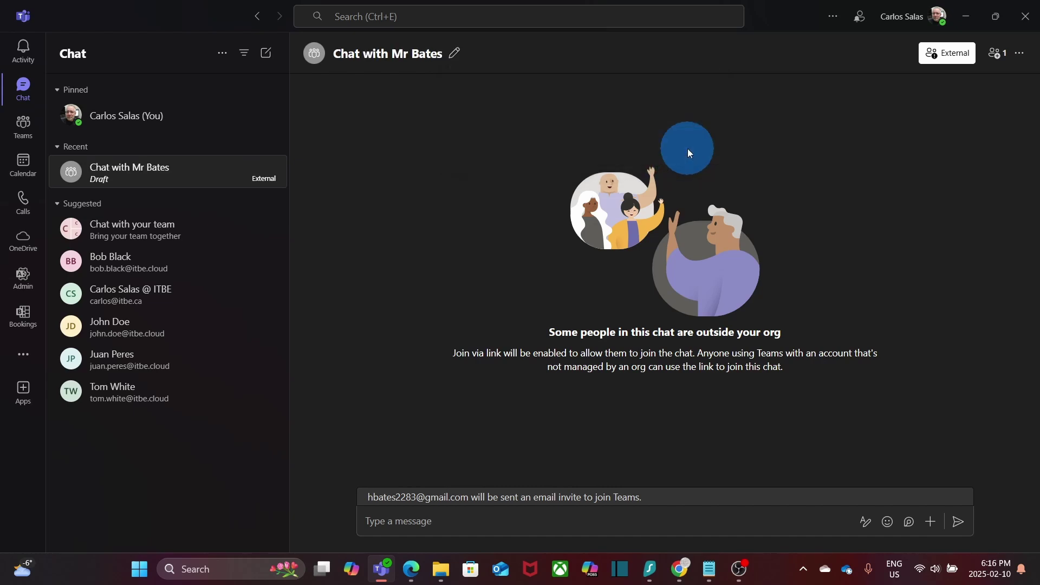
Step: Send the message "welcome to my chat" to the invited external guest
click(445, 525)
text(welcome to my chat)
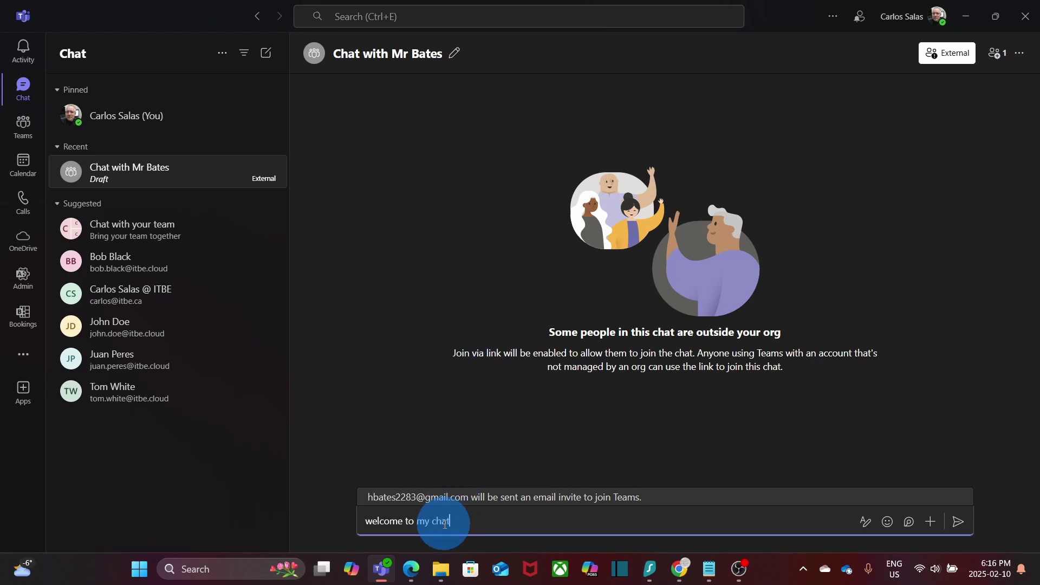
click(958, 522)
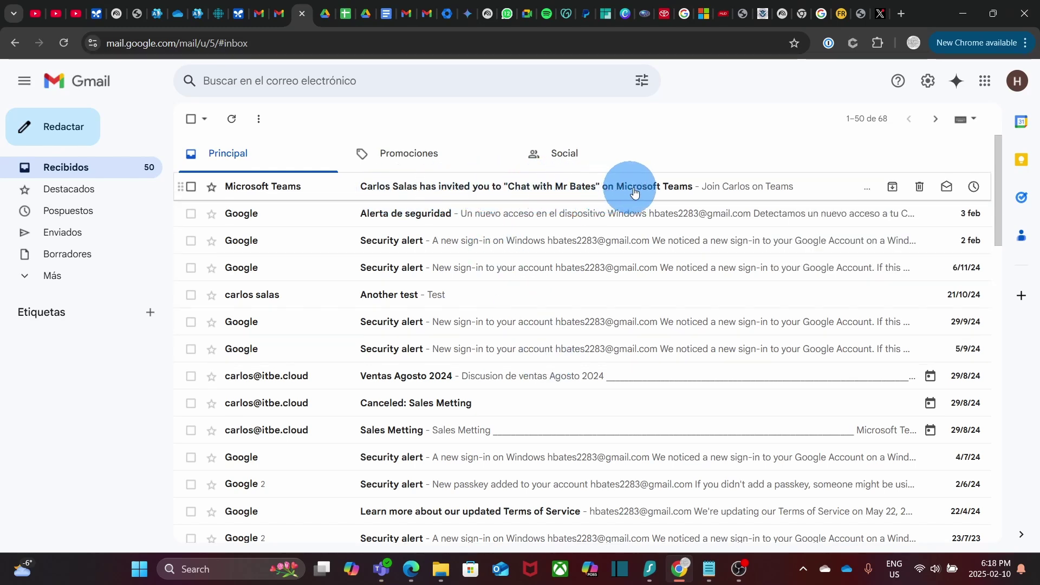
Step: In the guest's Gmail inbox, open the Microsoft Teams invitation and join the conversation in the browser
click(574, 190)
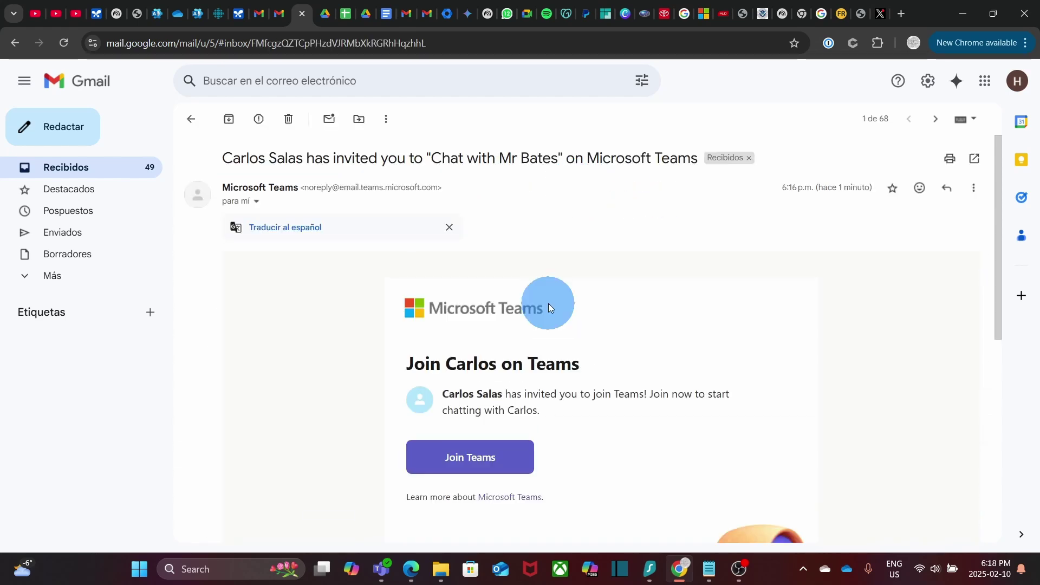
click(489, 460)
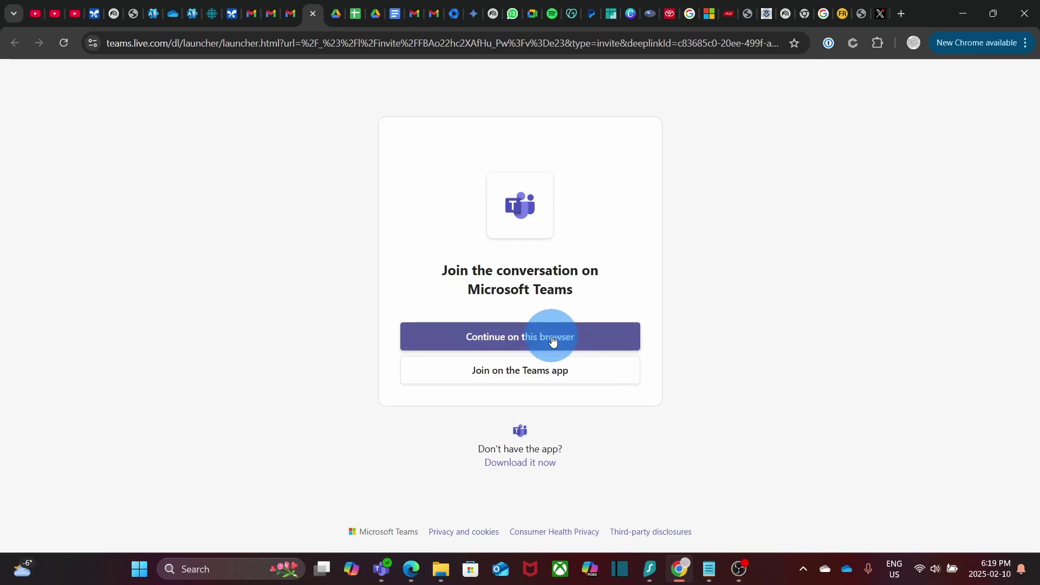
click(552, 338)
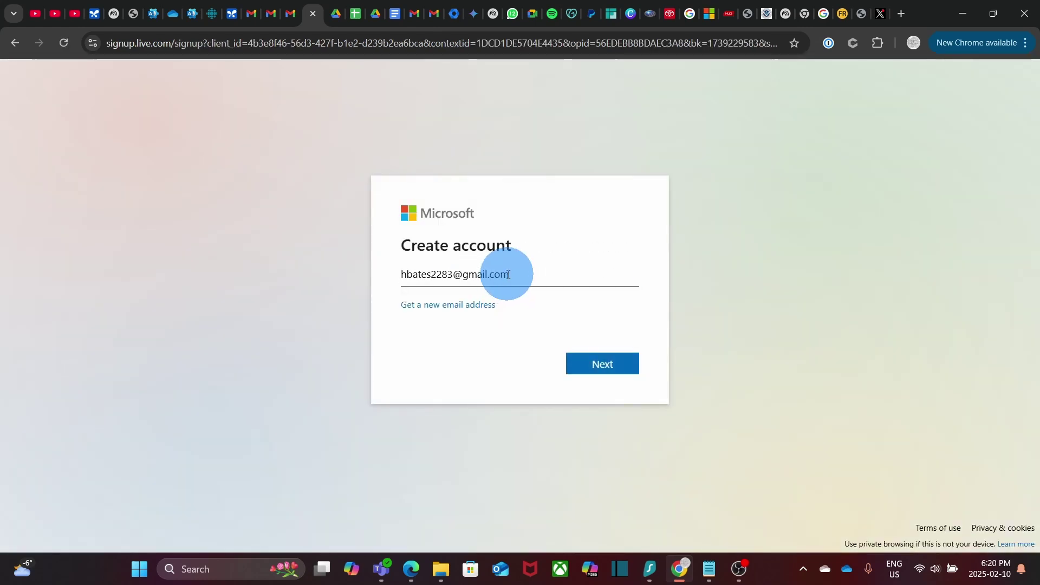
Step: Register a Microsoft account for the guest's email, supplying the account password, full name, country Canada and birthdate
click(601, 364)
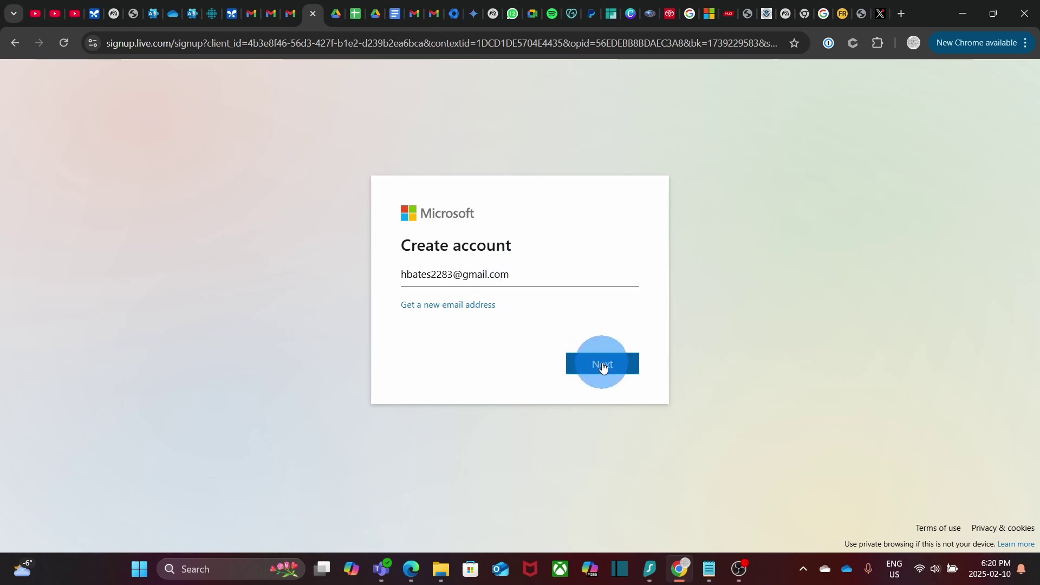
click(505, 315)
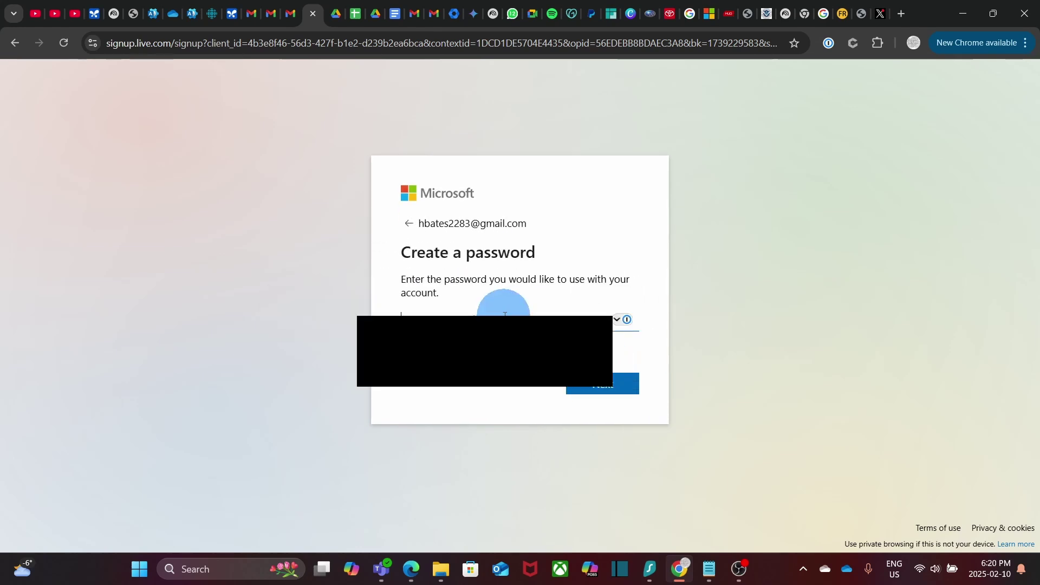
click(601, 394)
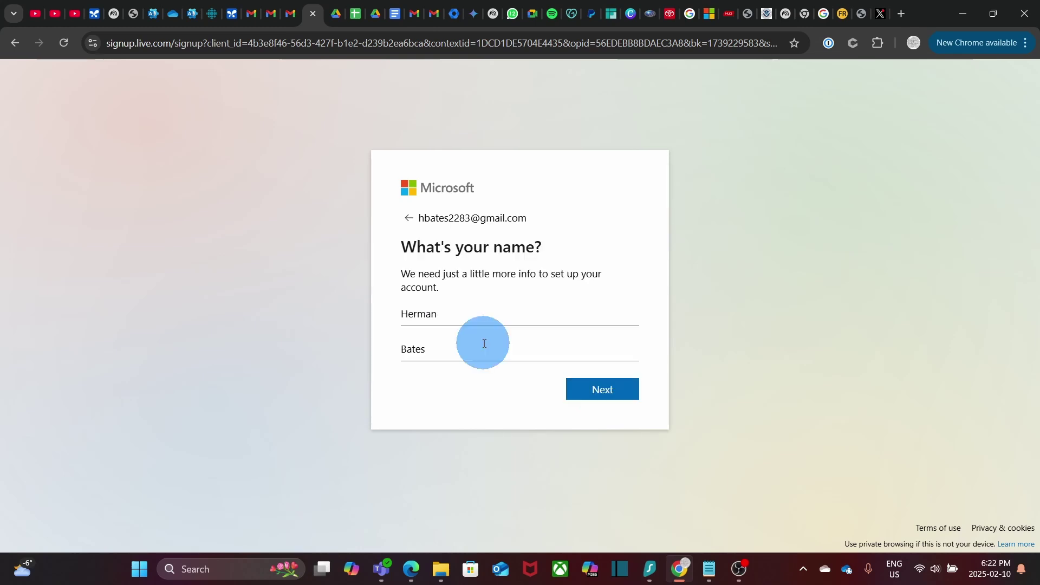
click(599, 393)
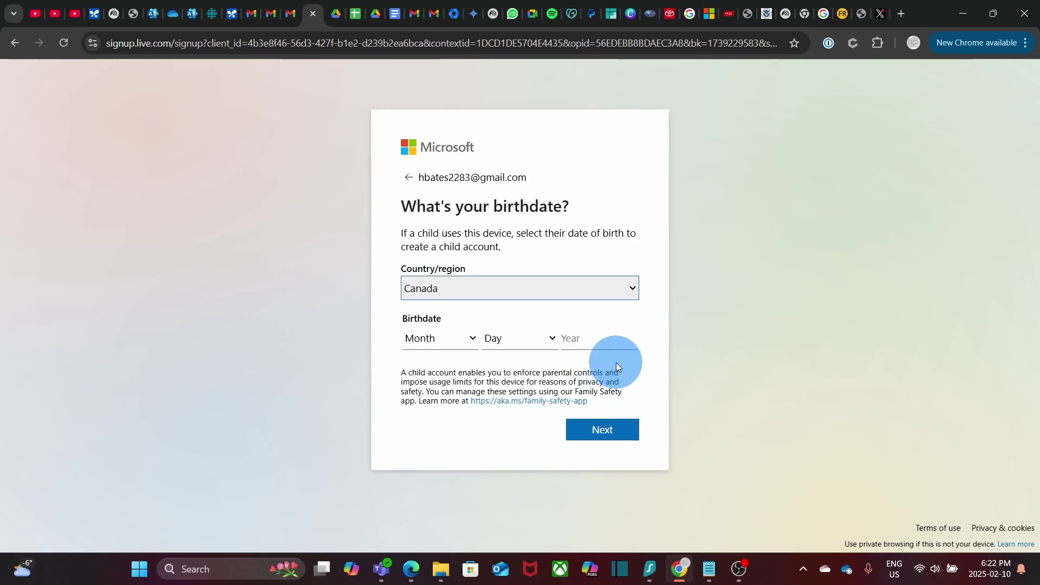
click(604, 434)
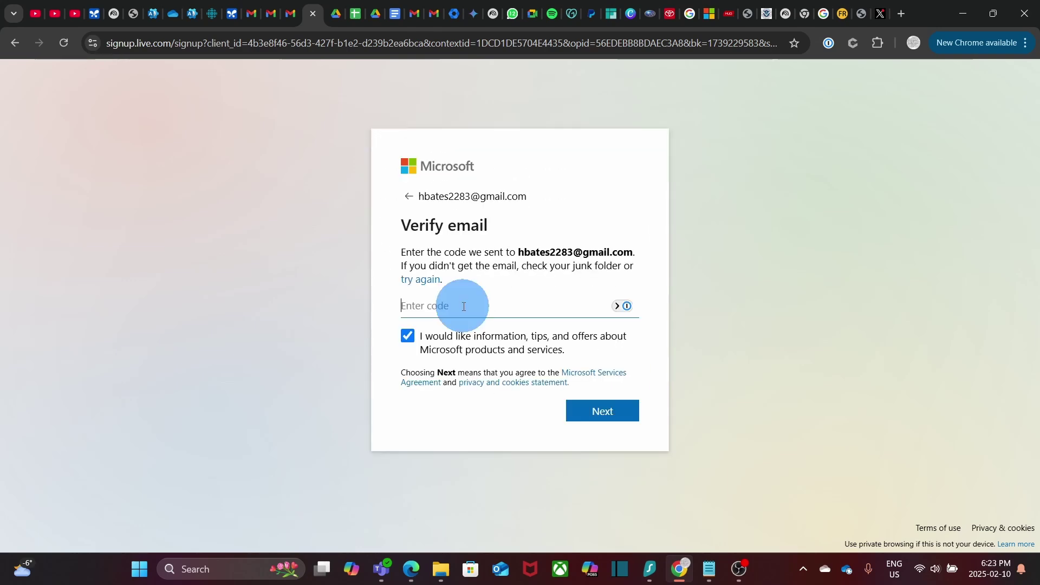
Step: Copy the security code from the Microsoft verification email in Gmail and submit it on the sign-up page, declining promotional offers
key(ctrl+shift+Tab)
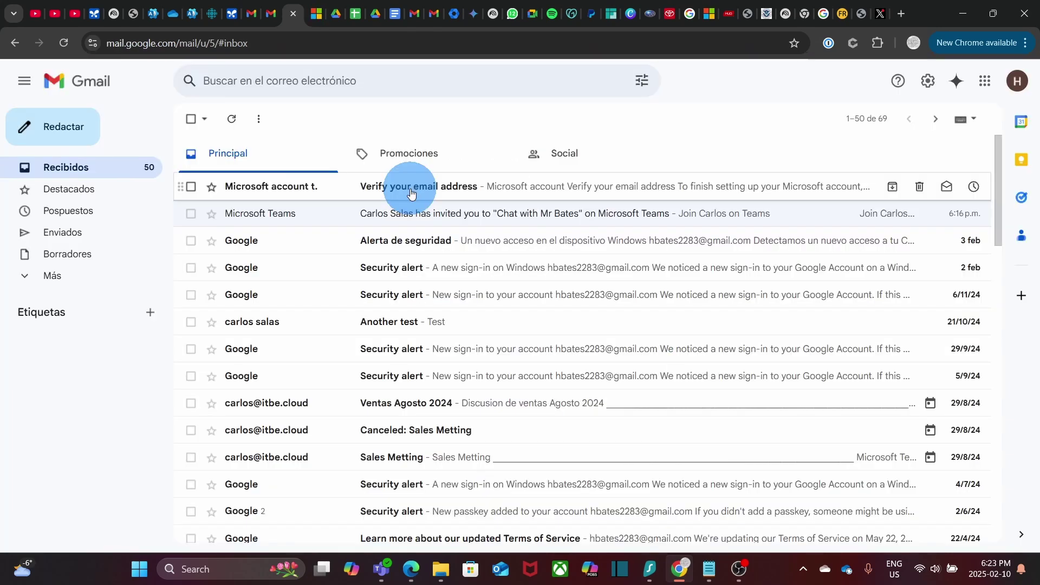
click(411, 186)
double_click(458, 373)
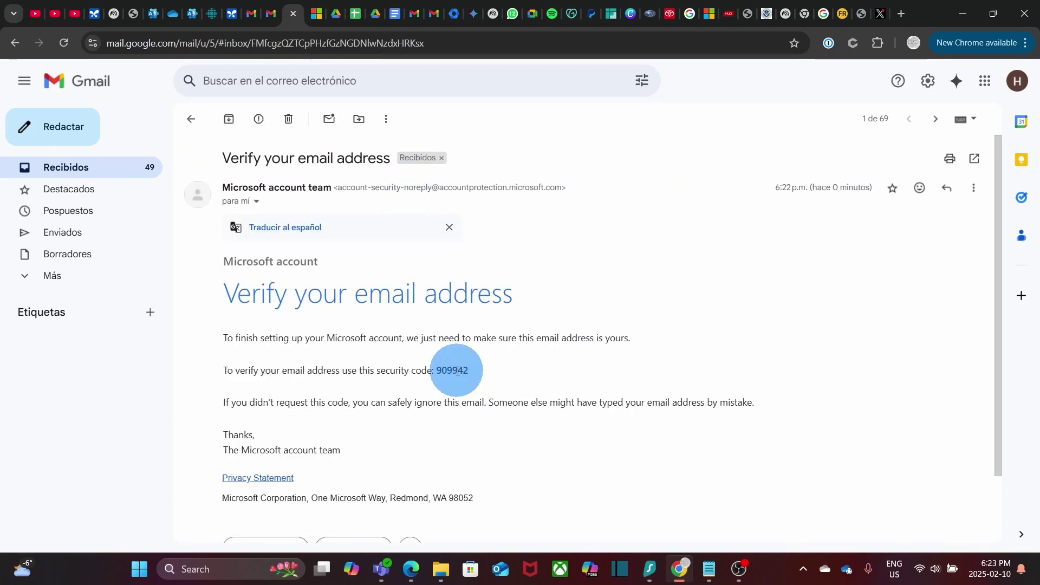
key(ctrl+c)
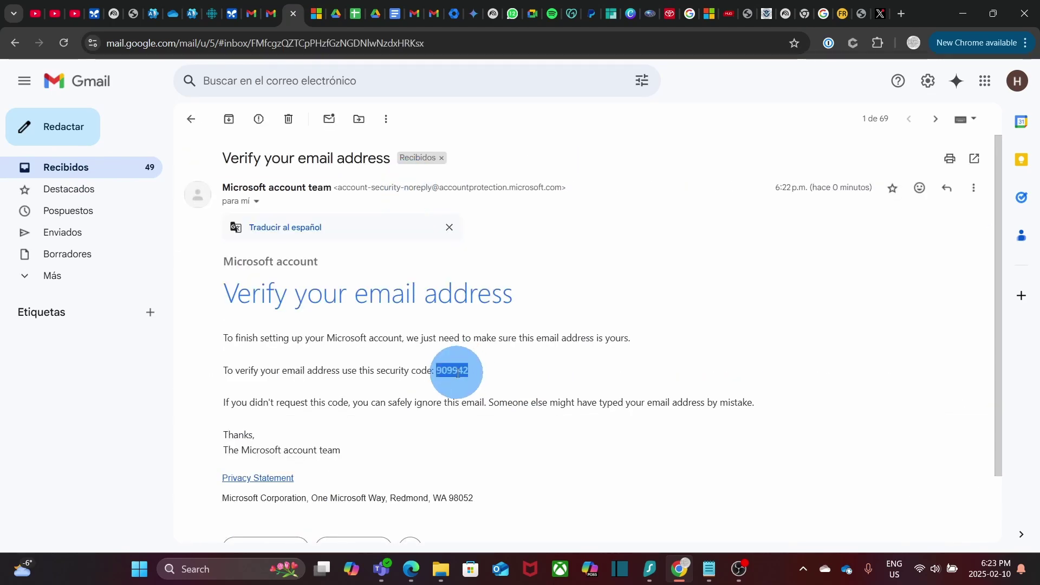
key(ctrl+Tab)
key(ctrl+v)
click(598, 413)
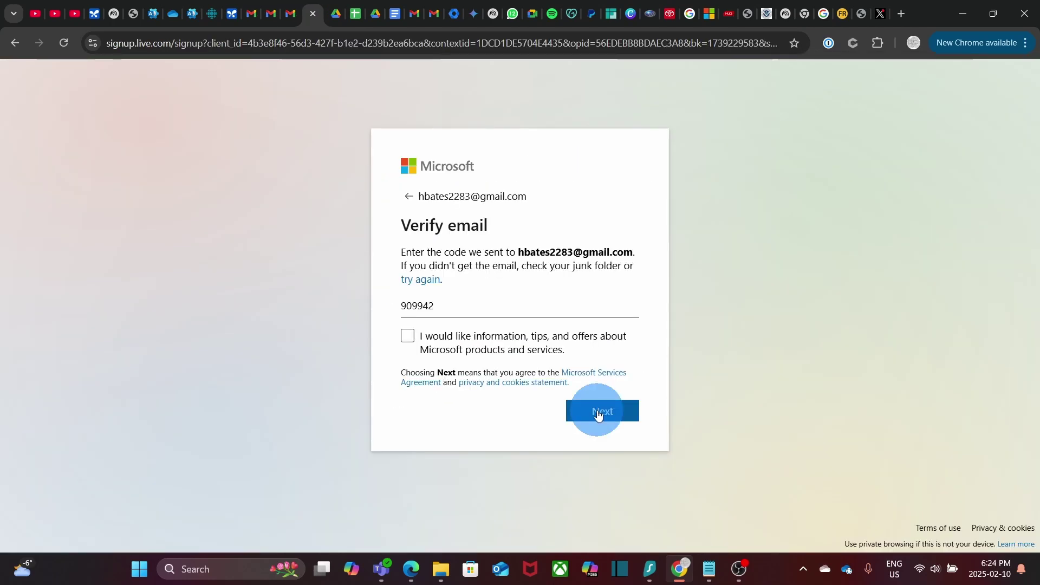
Step: Continue from the Teams welcome dialog into the chat with Outlook and Skype contact syncing enabled
click(548, 431)
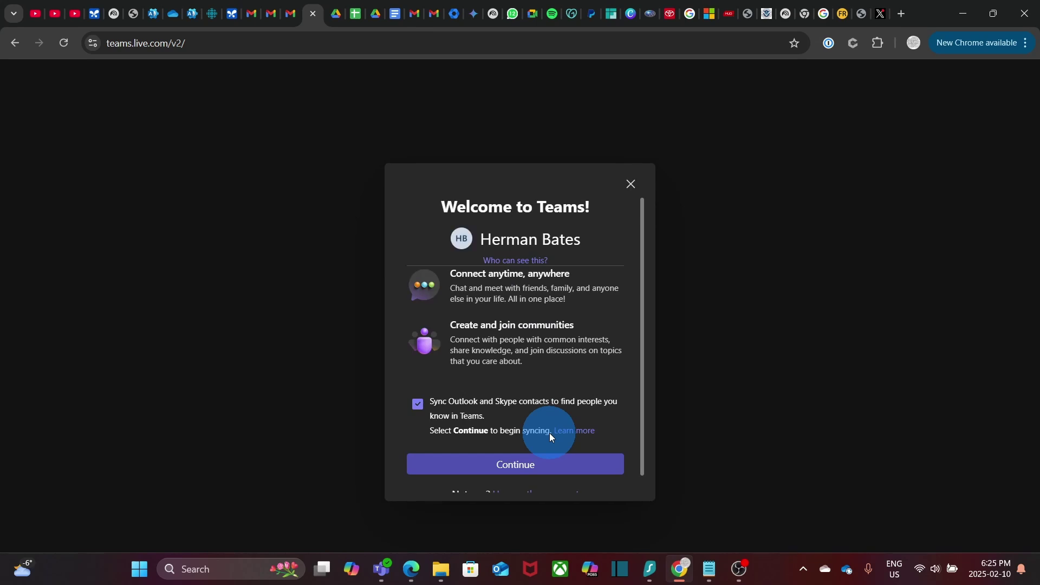
click(521, 467)
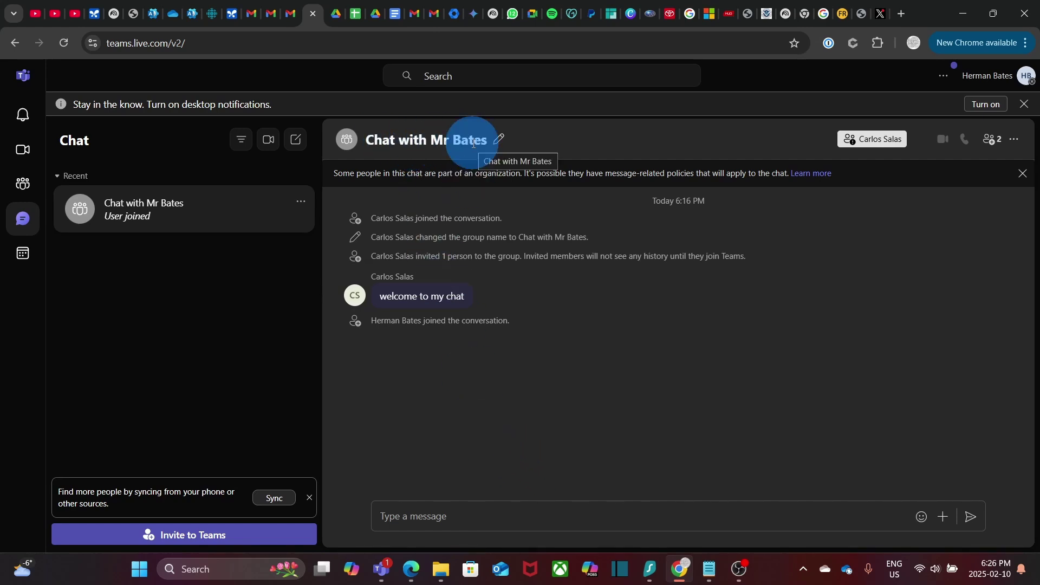
Step: Reply "thank you" in the group chat from the guest's account and dismiss the message notification
click(495, 515)
text(thank you)
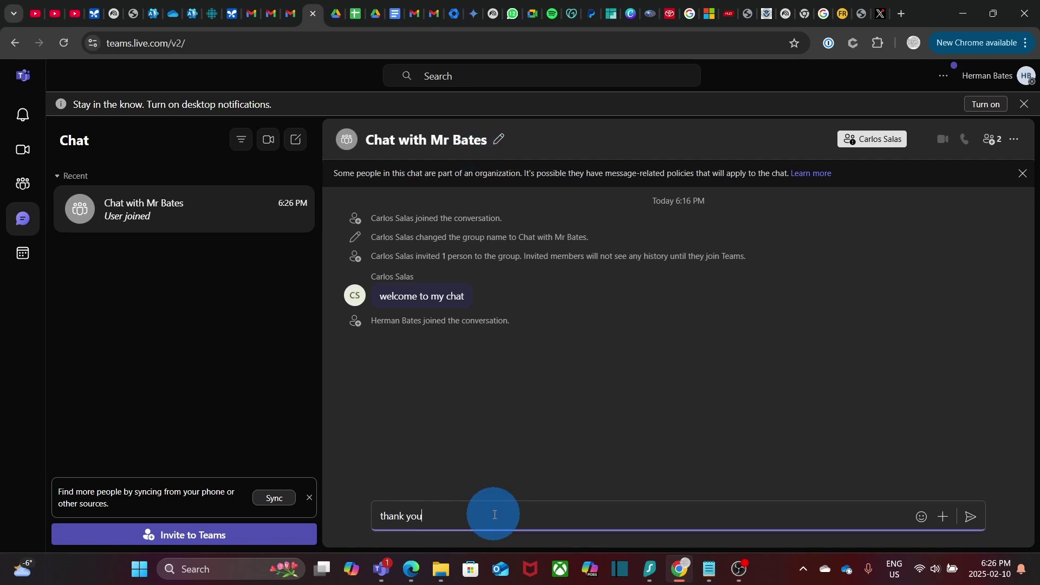
key(Return)
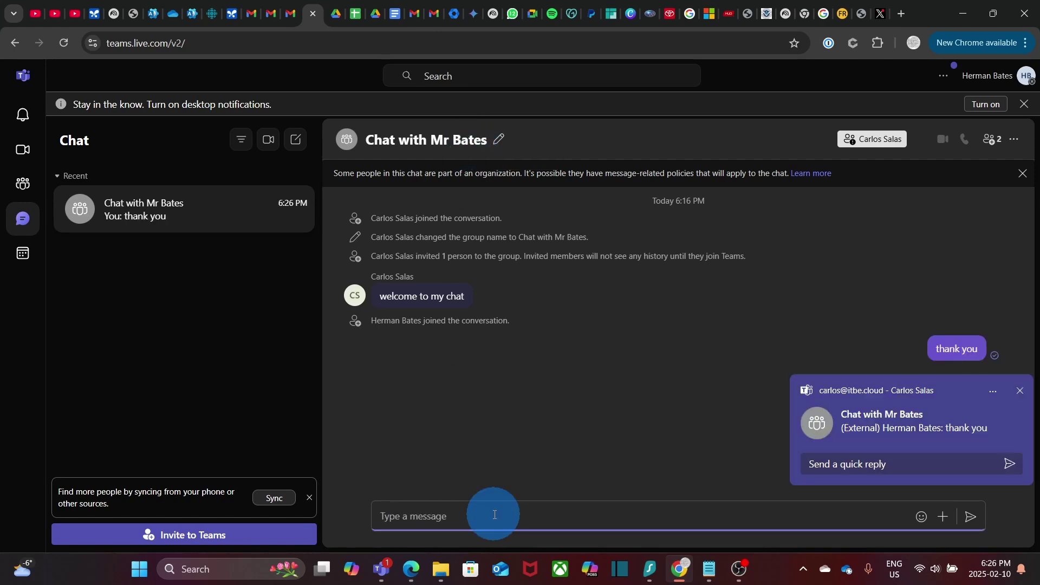
click(1020, 394)
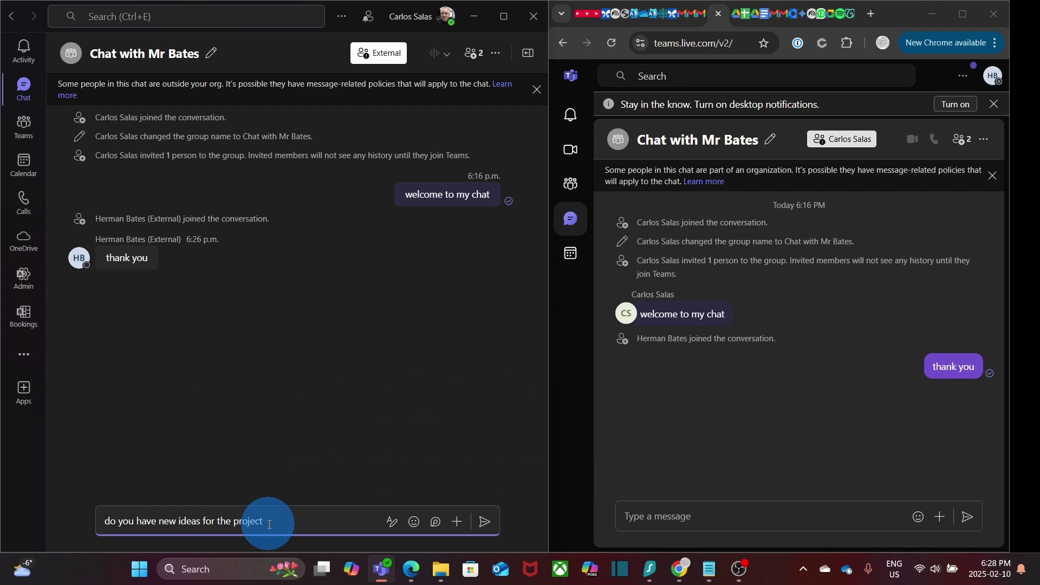
Step: Send "do you have new ideas for the project" from the host's Teams window and switch to the guest's chat
click(485, 523)
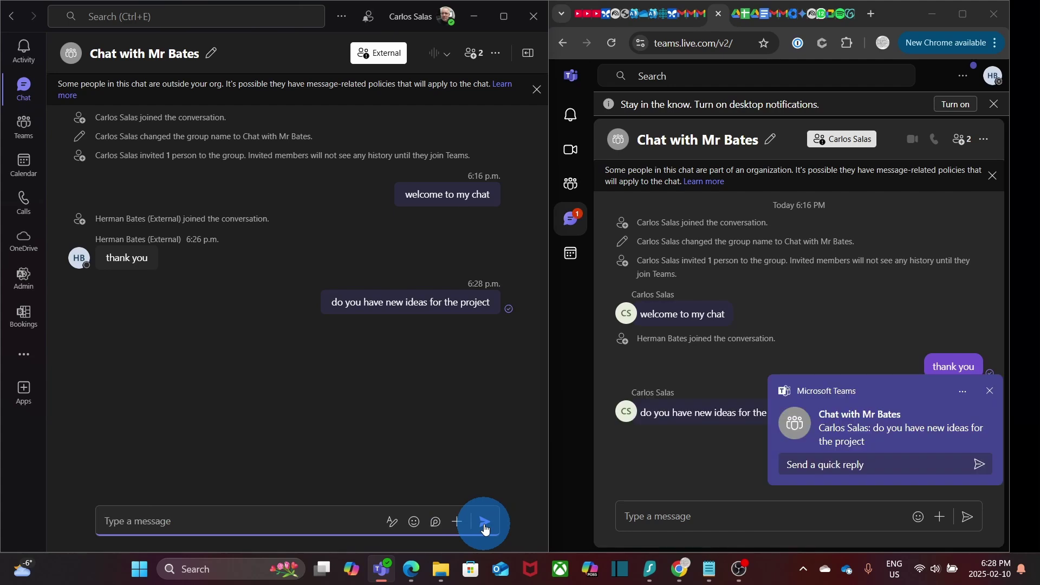
click(682, 457)
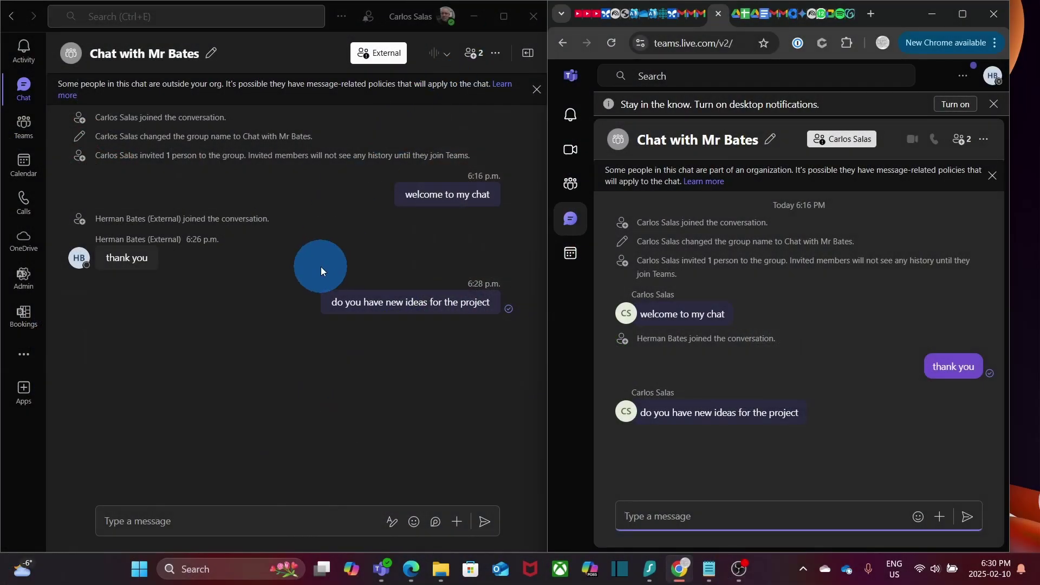
Step: In the maximized host Teams window, add another external person to the group chat by email address, inviting them to Teams
double_click(503, 18)
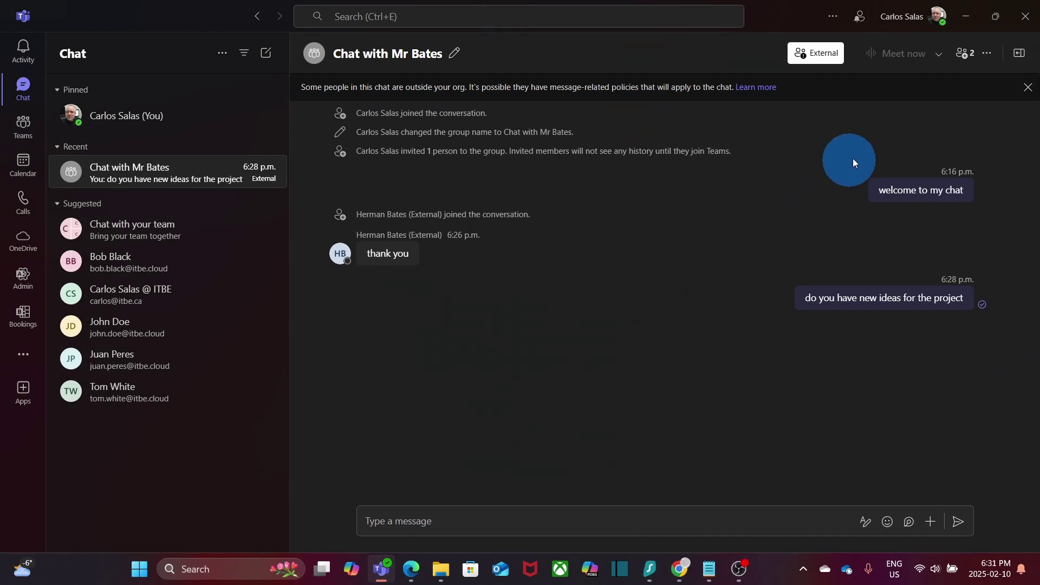
click(967, 54)
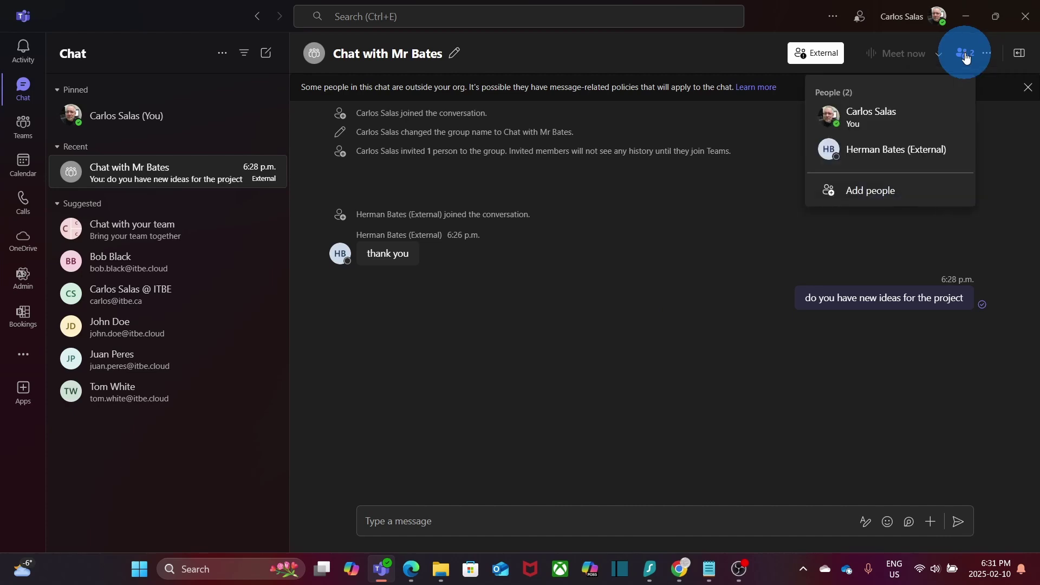
click(884, 194)
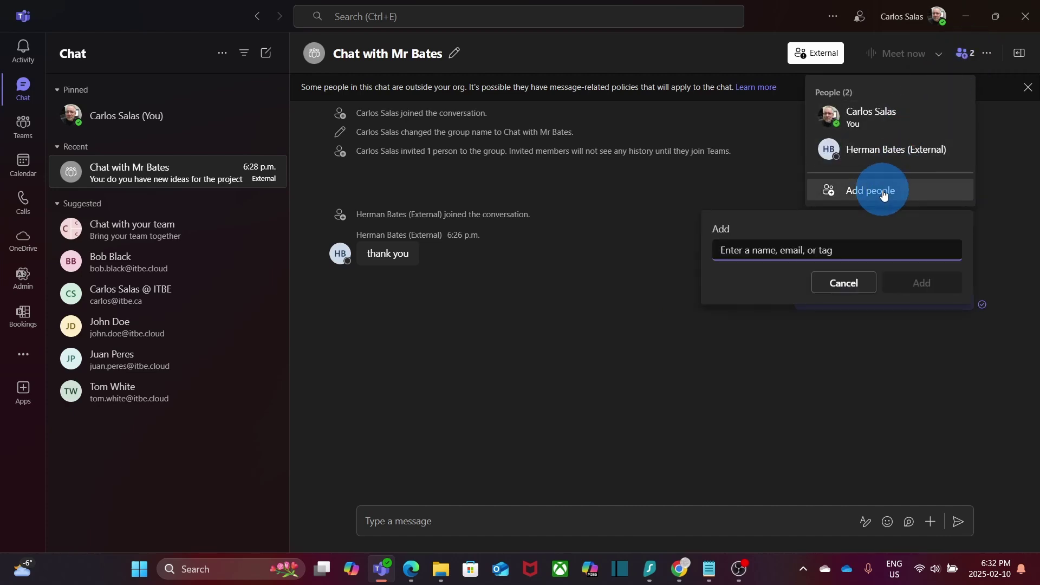
key(ctrl+v)
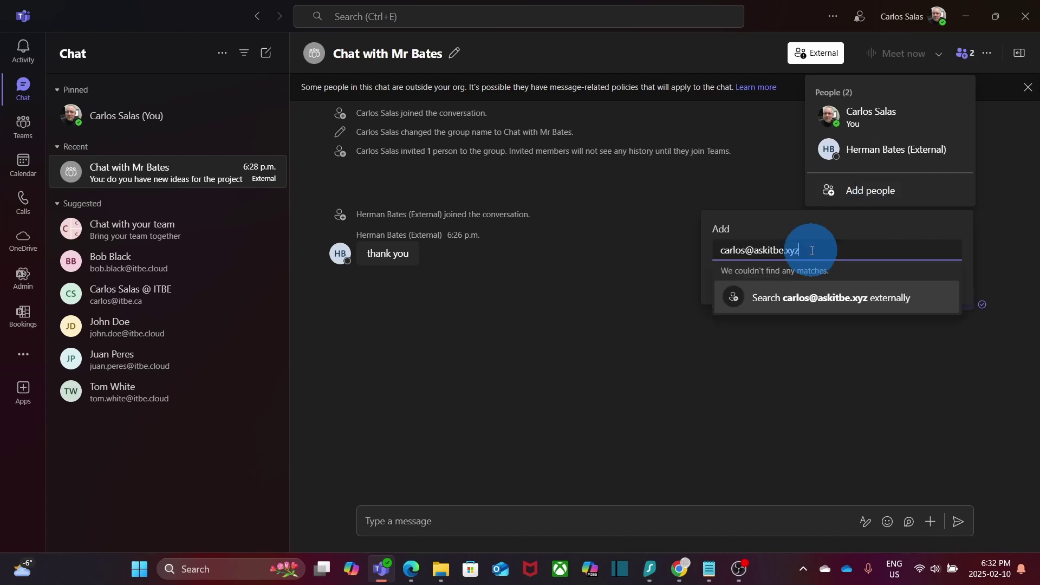
click(826, 300)
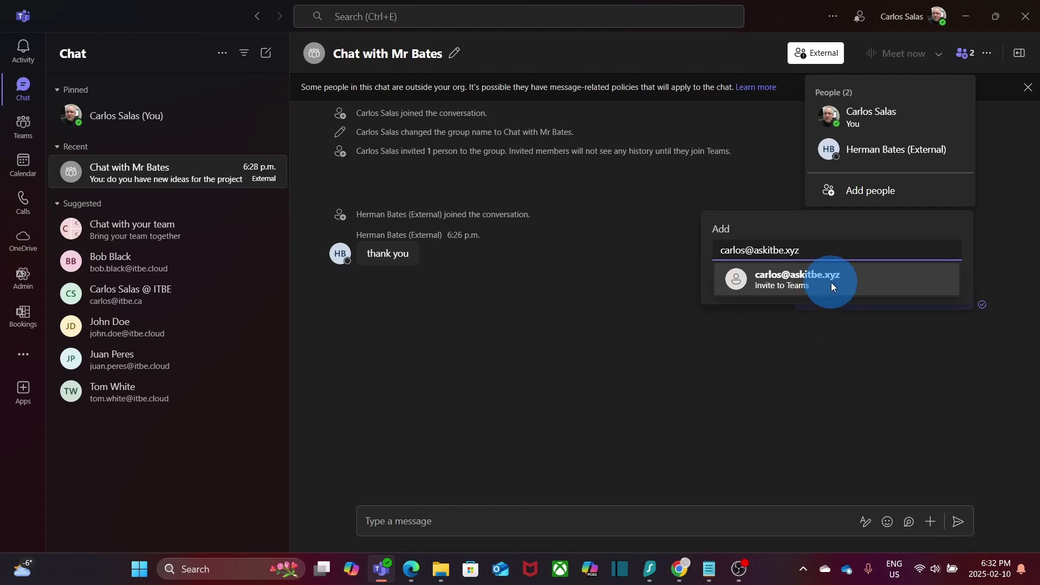
click(832, 286)
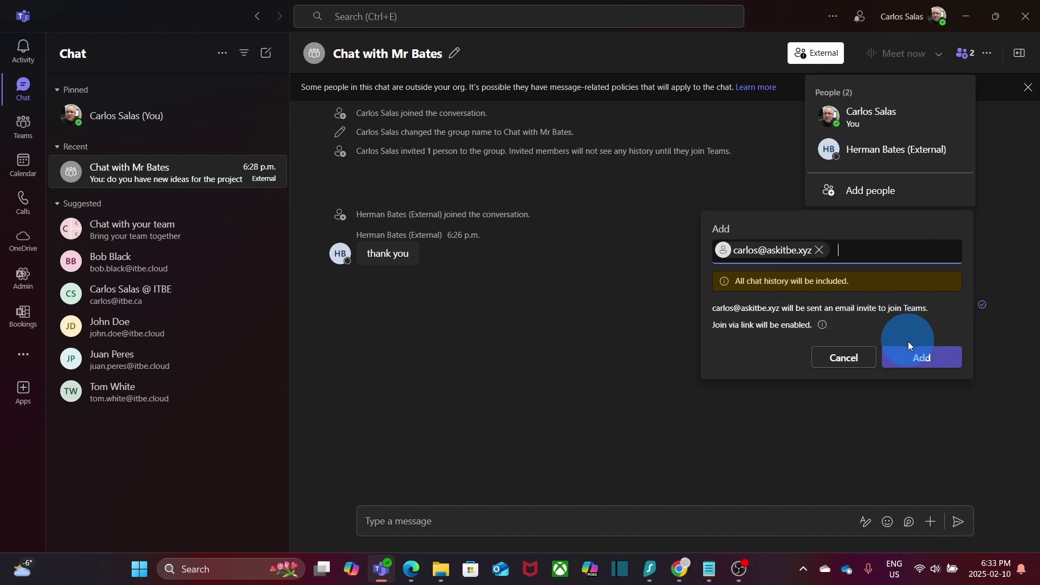
click(924, 362)
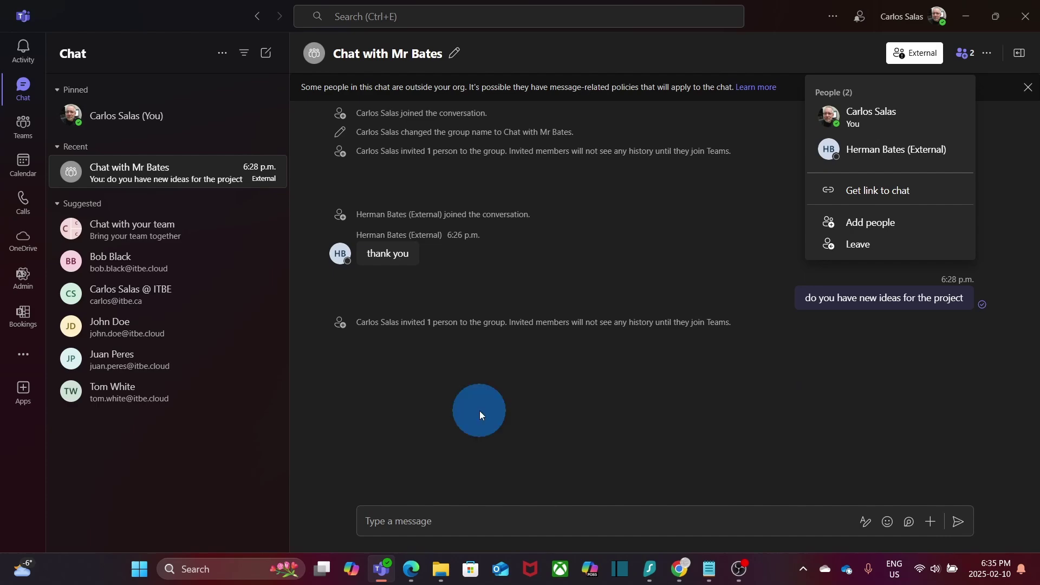
click(480, 410)
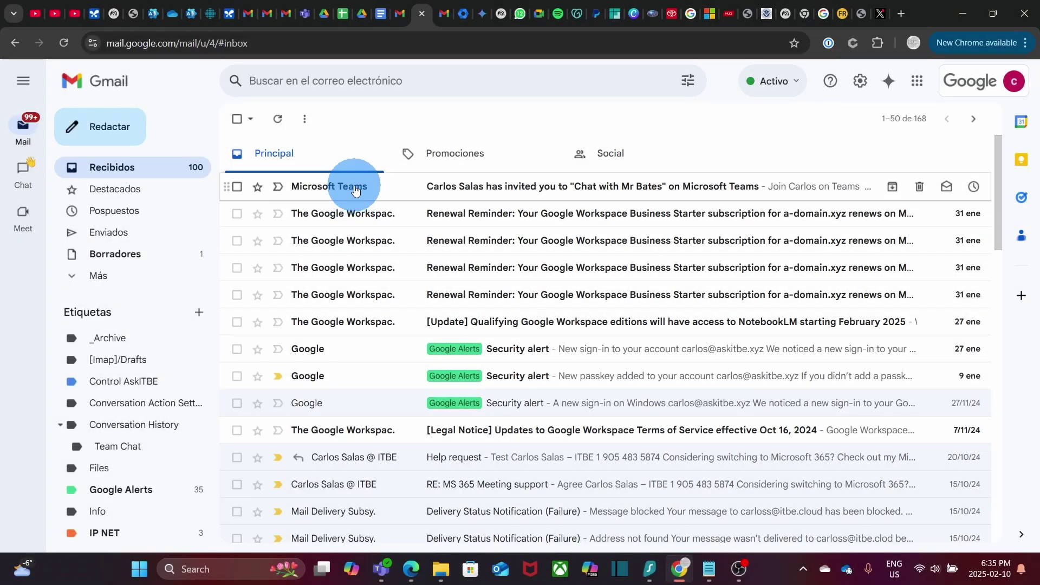
Step: Switch to the invited person's Gmail inbox and open the Microsoft Teams group chat invitation email
mouse_move(355, 187)
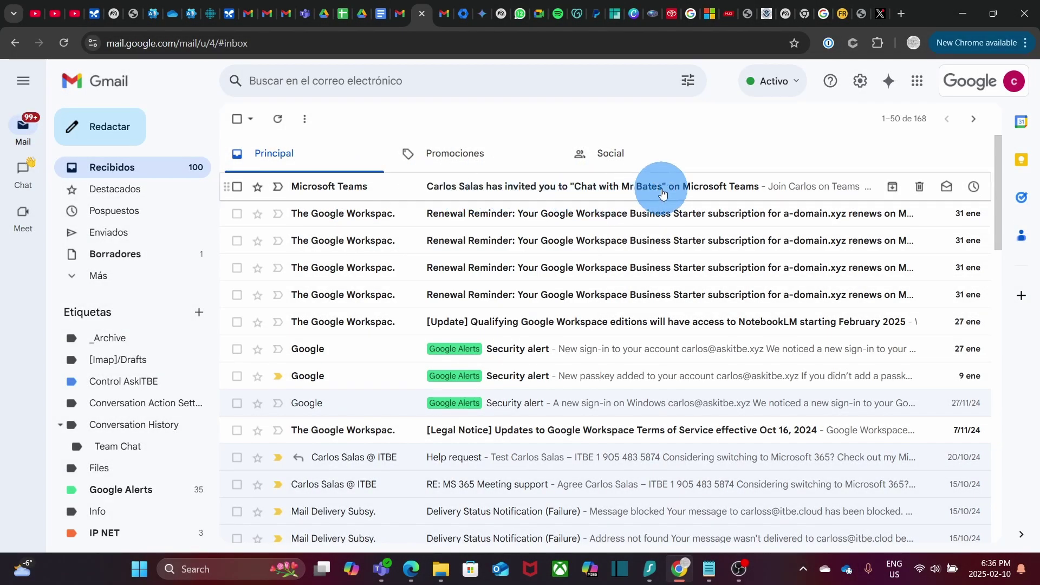
click(745, 187)
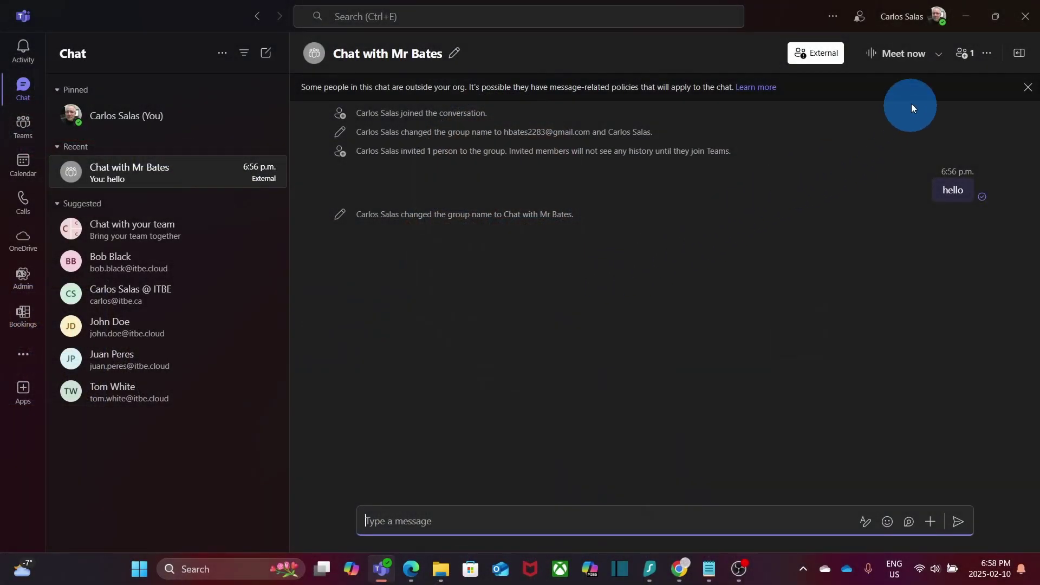
Step: Start an audio call with the external group chat from the host's Teams window
click(941, 60)
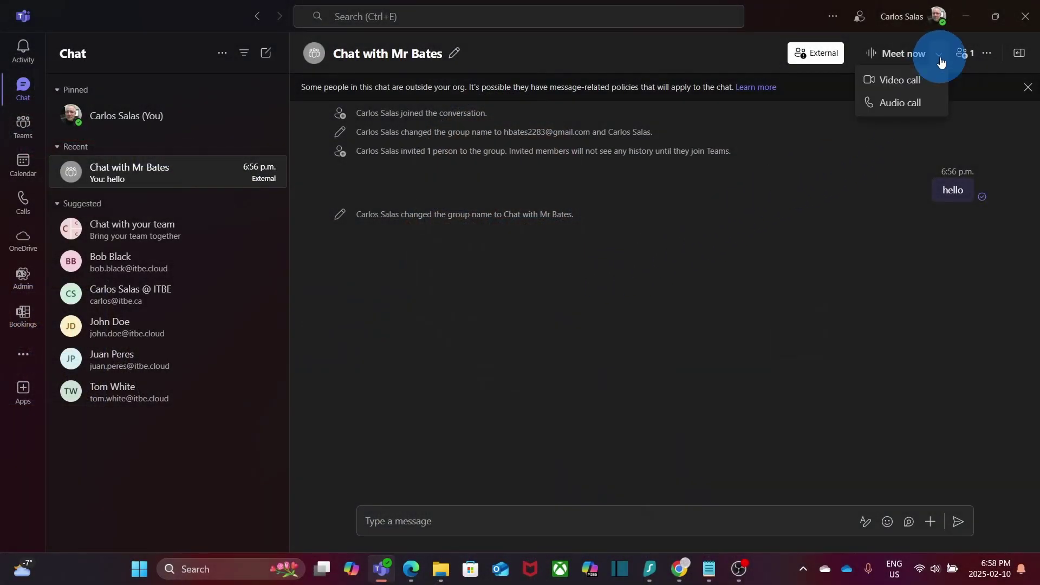
click(908, 106)
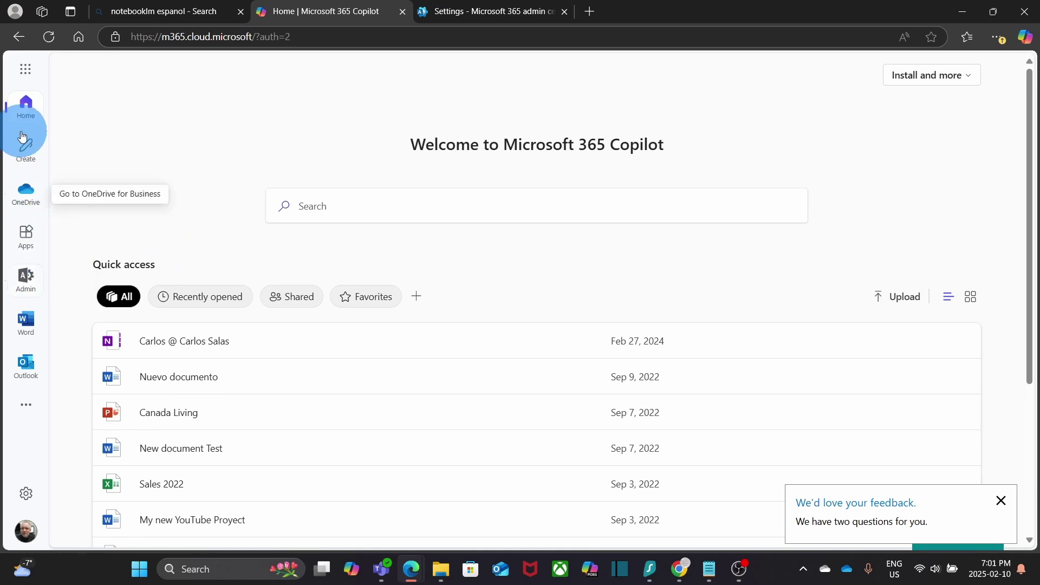
Step: From the Microsoft 365 home page in Edge, go through the Microsoft 365 admin center to the Microsoft Teams admin center
click(25, 71)
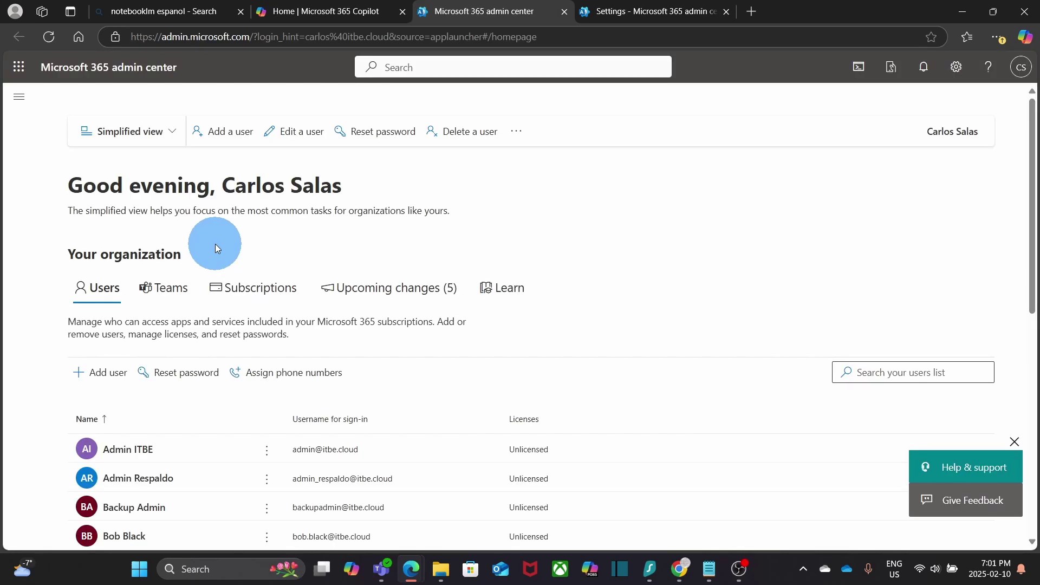
click(20, 99)
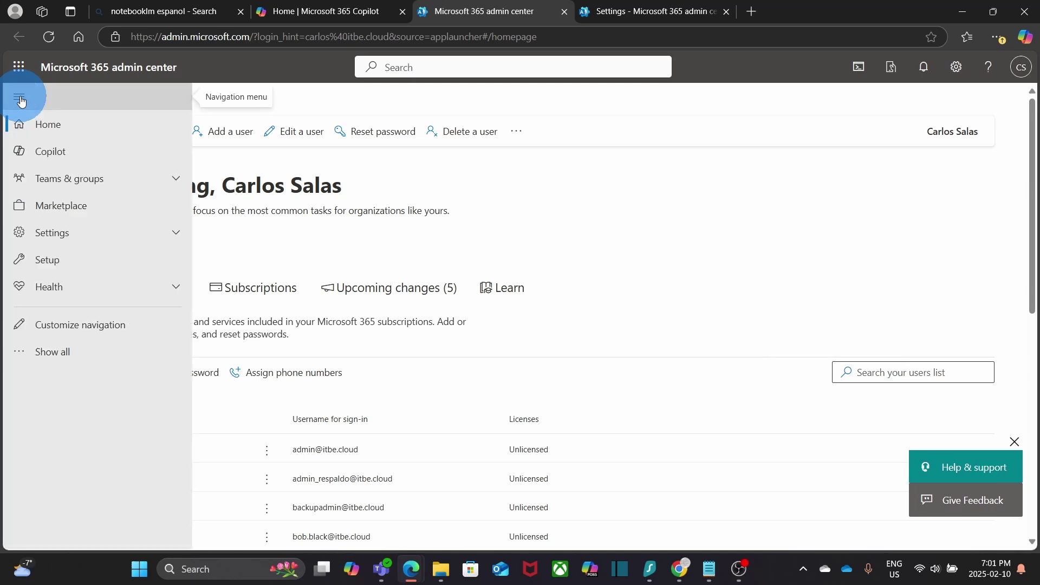
click(72, 360)
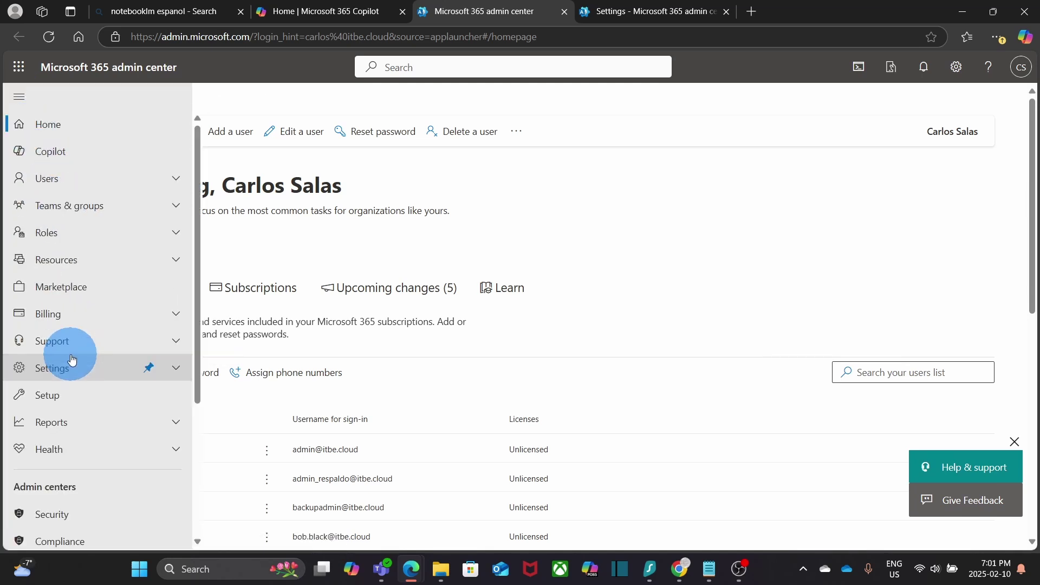
scroll(72, 360, down, 4)
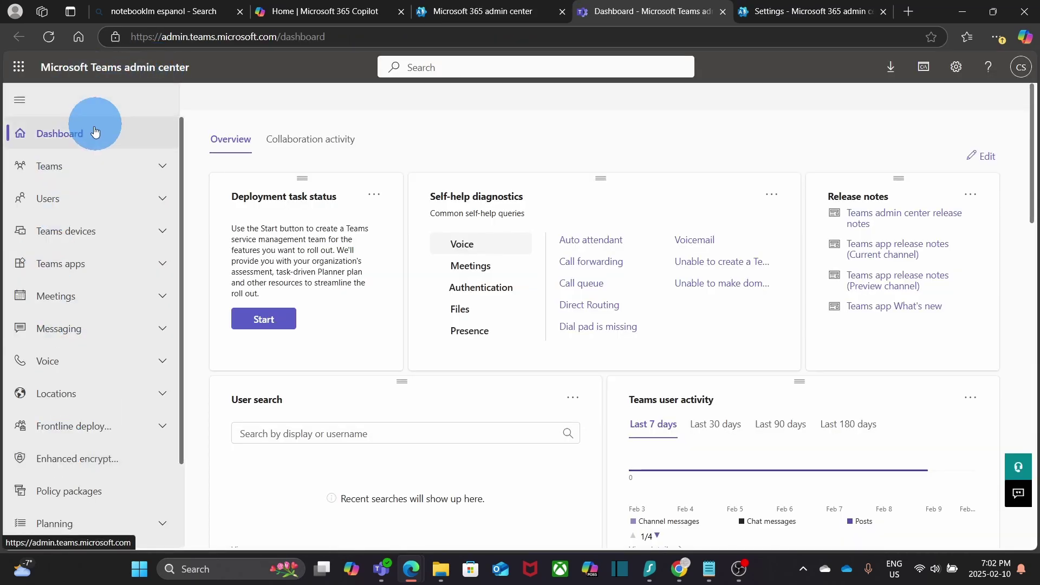
Step: Open the External access settings for users and allow all external domains for Teams and Skype for Business users in external organizations
click(60, 206)
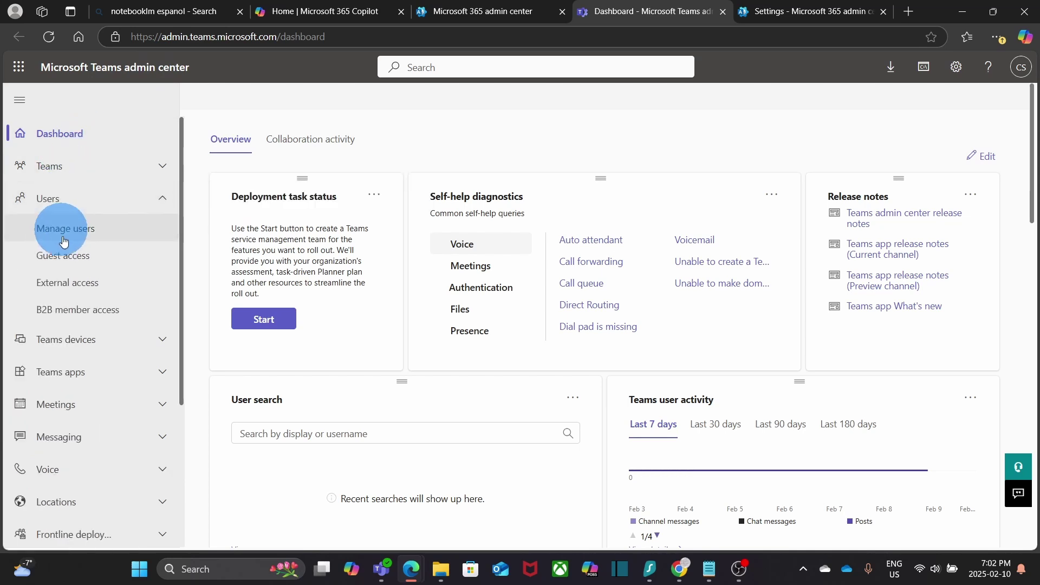
click(67, 293)
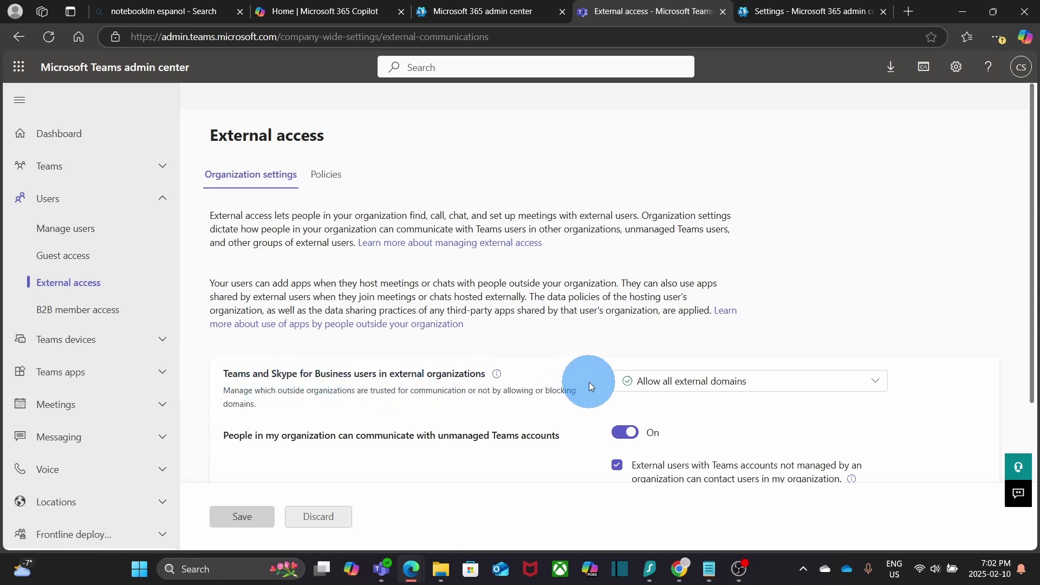
click(734, 385)
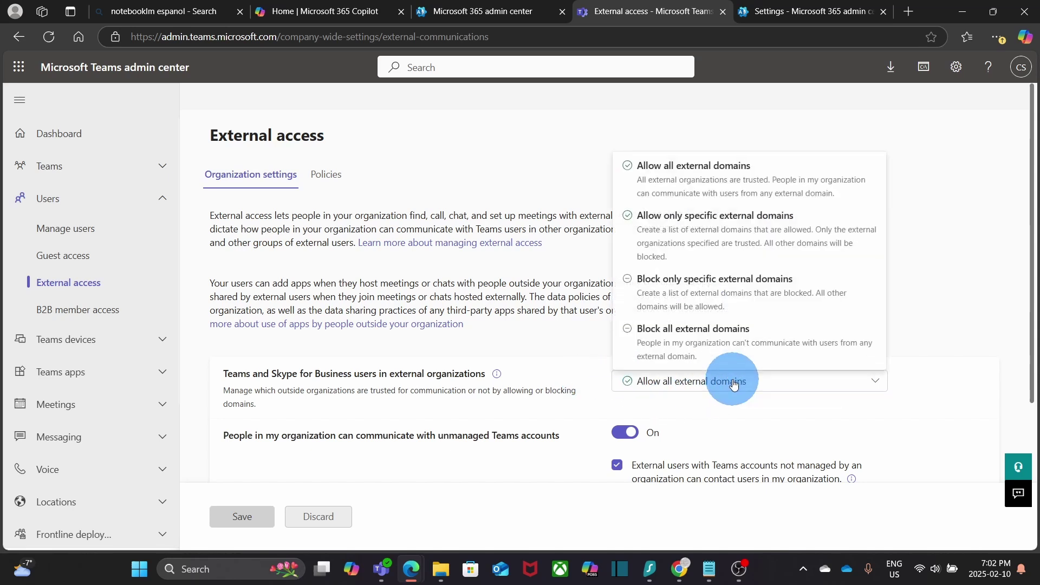
click(714, 168)
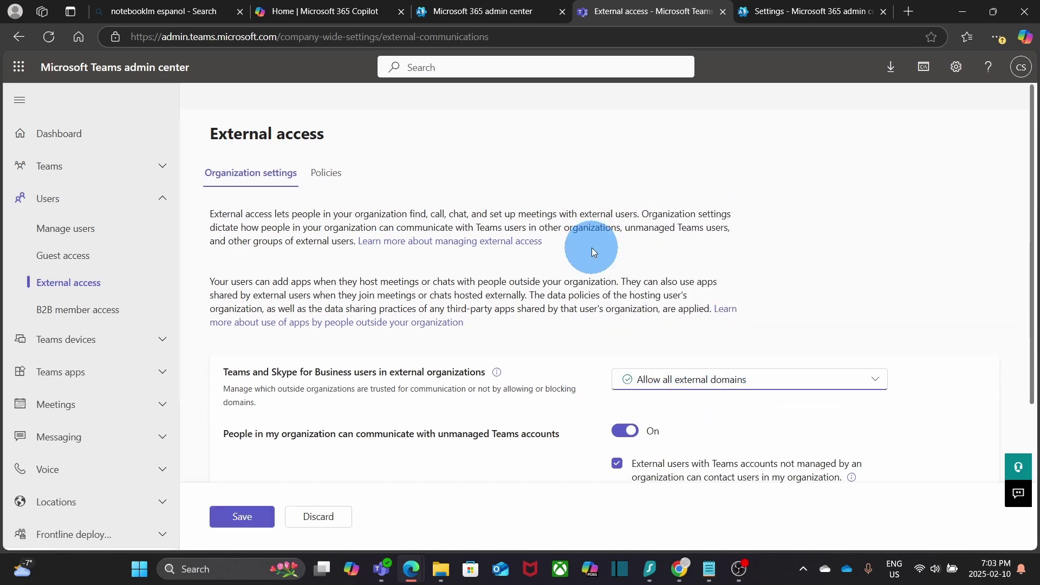
Step: Turn on communication with accounts in trial Teams tenants, then save and confirm the External access changes
scroll(592, 249, down, 3)
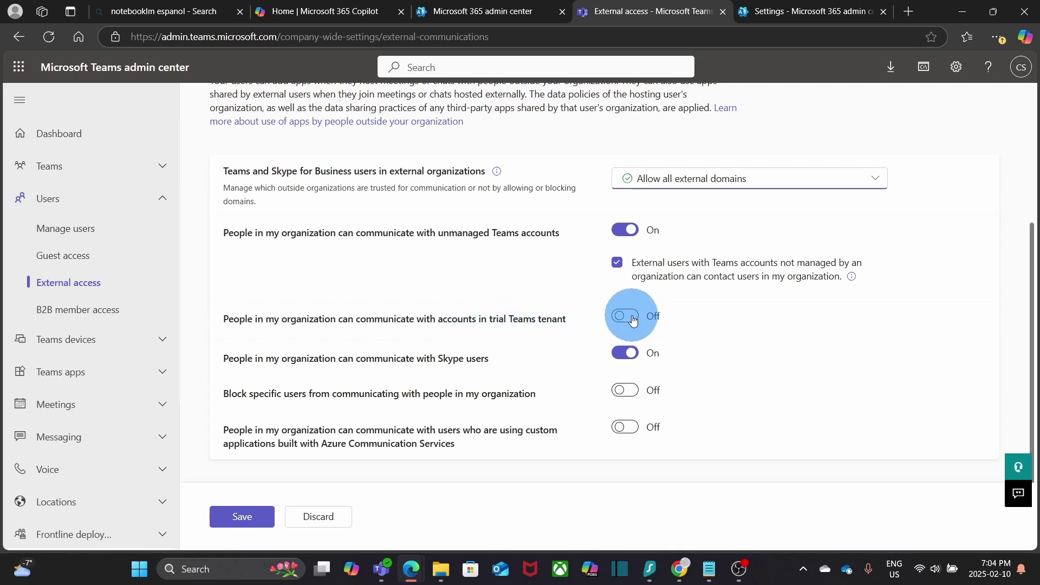
click(629, 317)
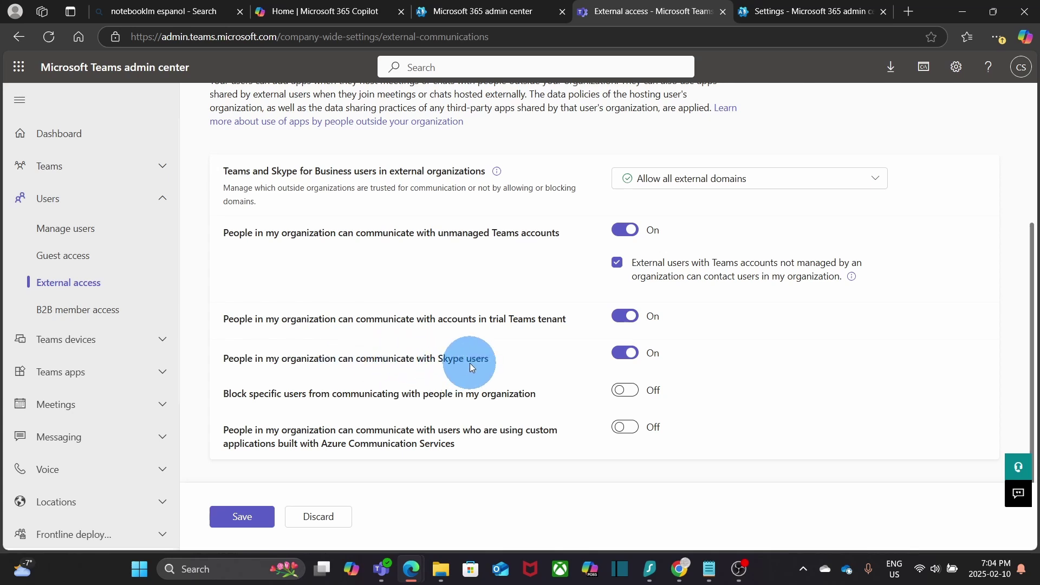
click(252, 522)
click(579, 347)
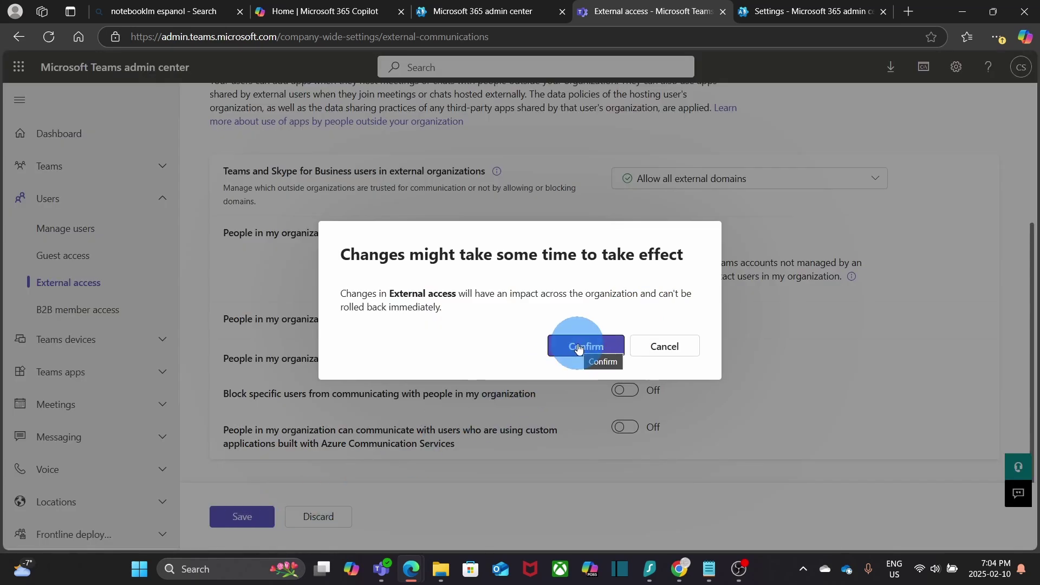